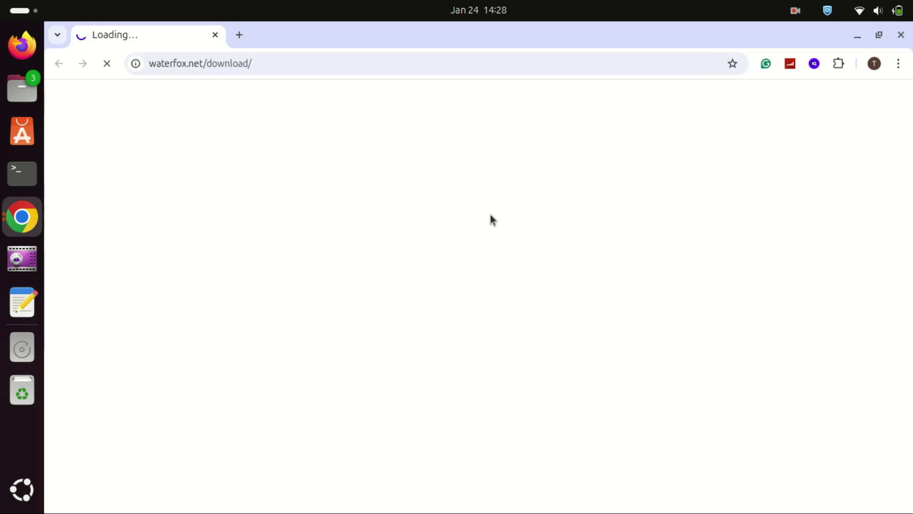
pyautogui.moveTo(907, 142); pyautogui.dragTo(906, 250)
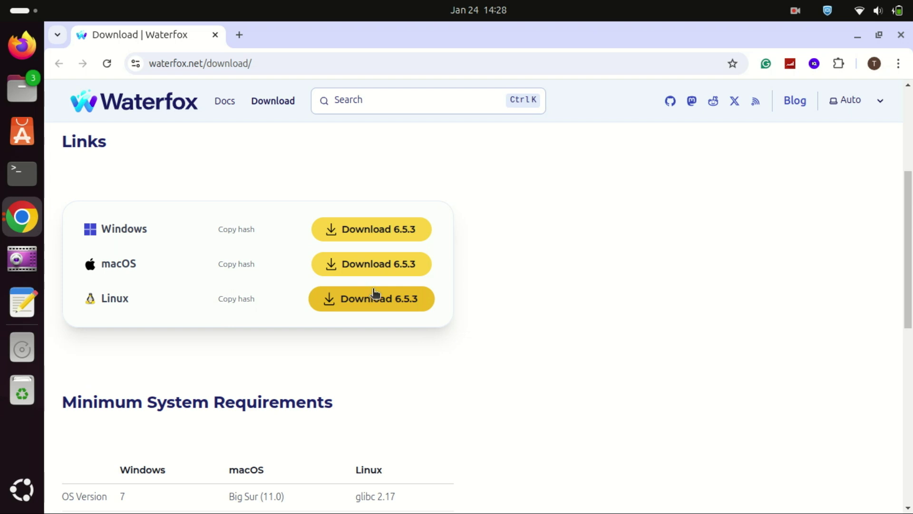
# - Download the Waterfox 6.5.3 Linux archive and confirm the 92 MB download is done
pyautogui.click(385, 300)
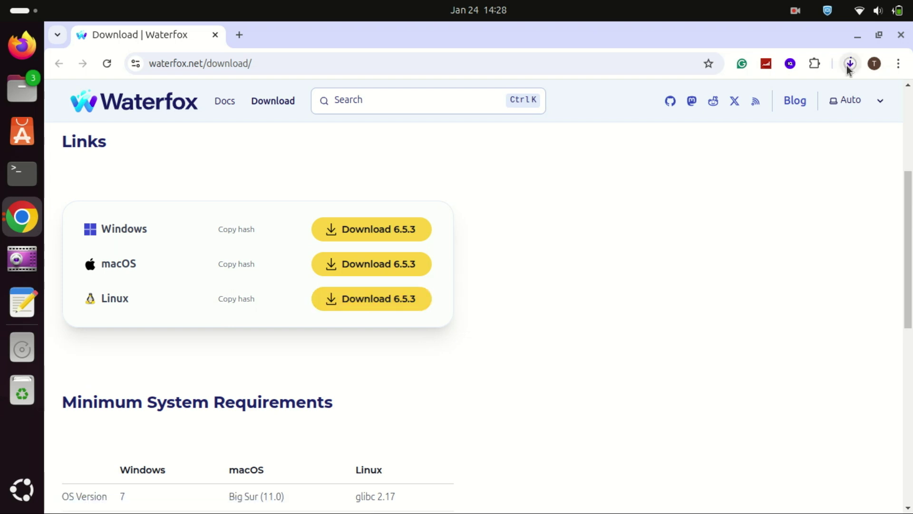
pyautogui.click(849, 65)
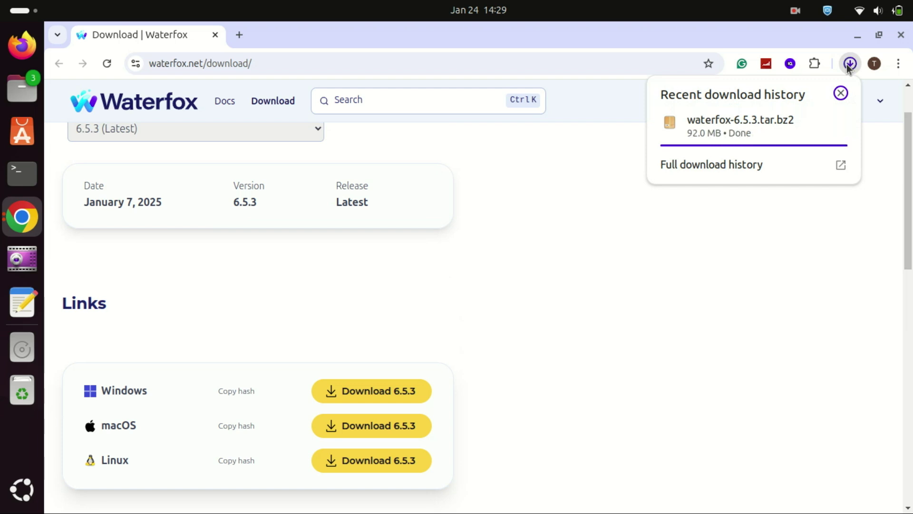
# - In the Downloads folder, extract the Waterfox tar.bz2 archive with tar -xvf
pyautogui.hotkey('alt', 'Tab')
pyautogui.write('cd ')
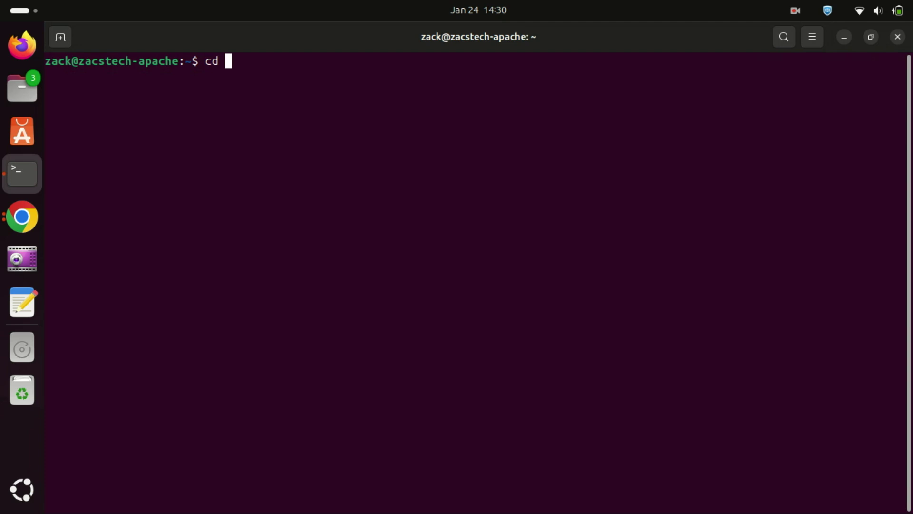
pyautogui.write('Dow')
pyautogui.write('nloads')
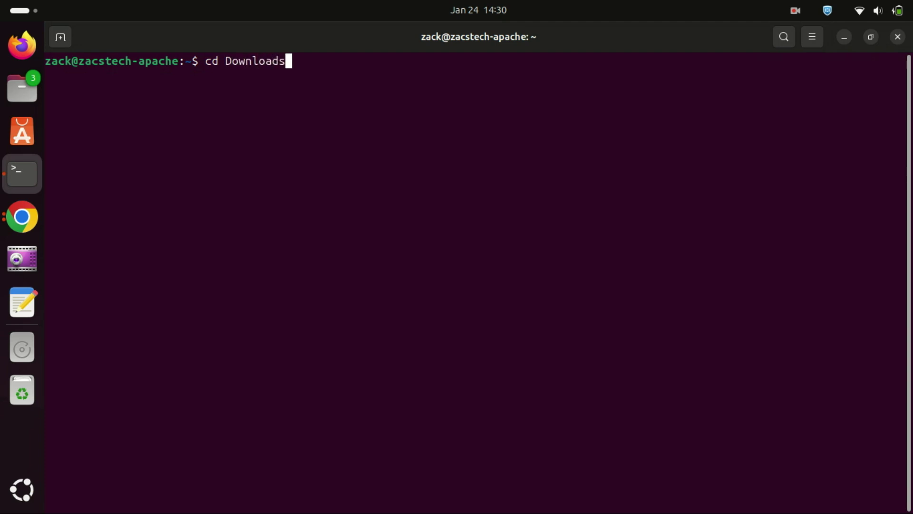
pyautogui.press('Return')
pyautogui.write('tar -xvf waterfox-*.tar.bz2')
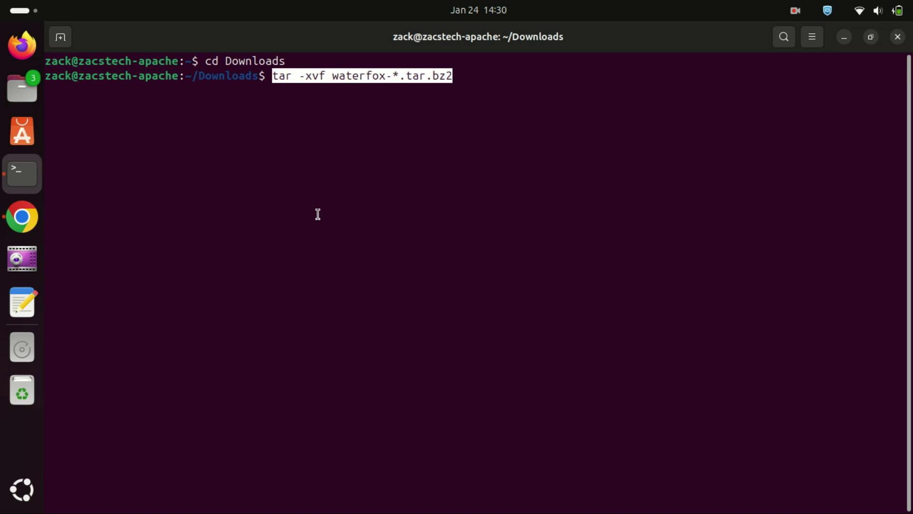
pyautogui.press('Return')
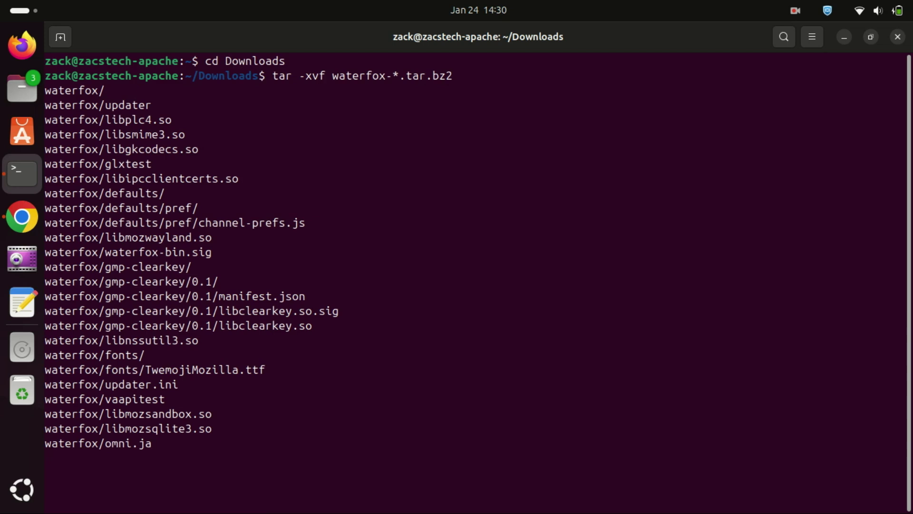
pyautogui.write('clea')
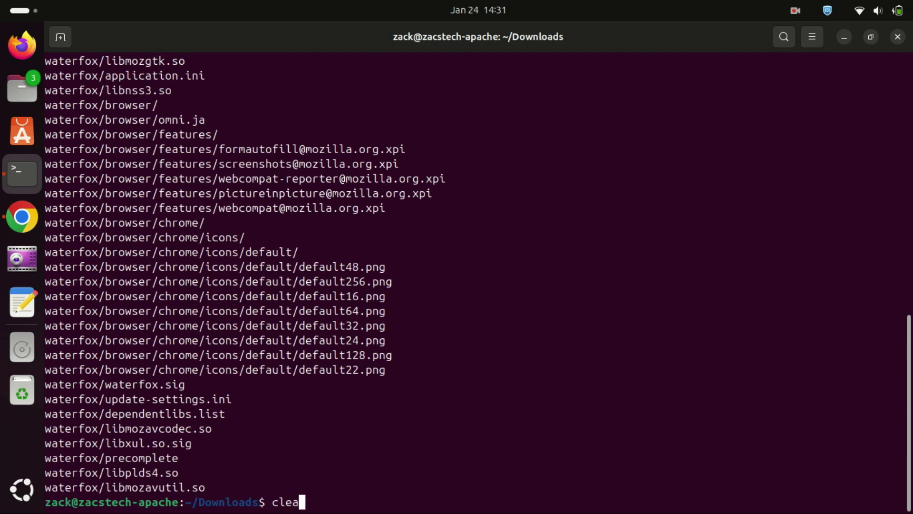
pyautogui.write('r')
# - Clear the extraction output and enter the sudo mv waterfox /opt/ command
pyautogui.press('Return')
pyautogui.write('sudo mv waterfox /opt/')
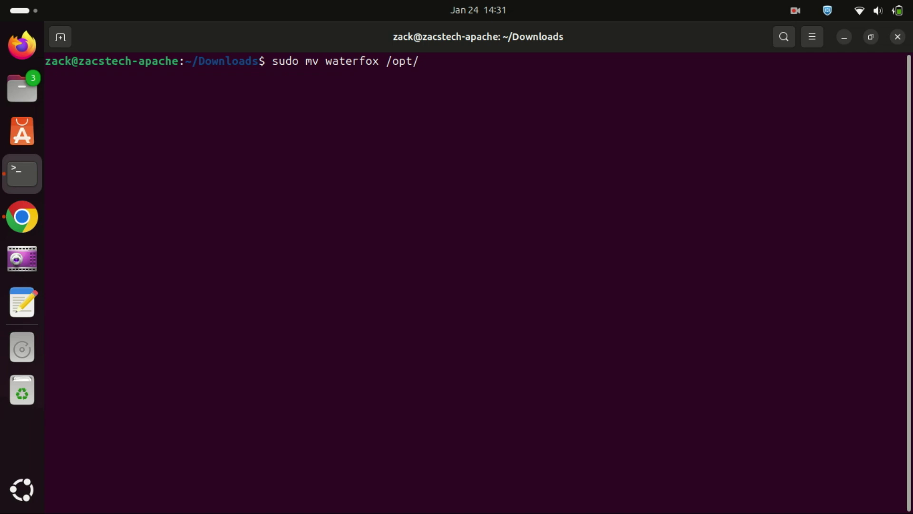
# - Move waterfox into /opt with sudo, then symlink /opt/waterfox/waterfox to /usr/bin/waterfox
pyautogui.press('Return')
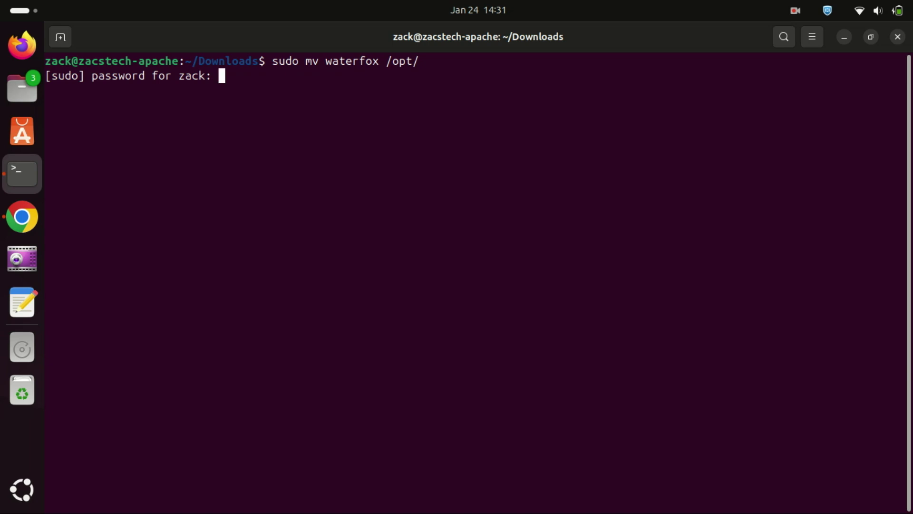
pyautogui.press('Return')
pyautogui.hotkey('ctrl', 'shift', 'v')
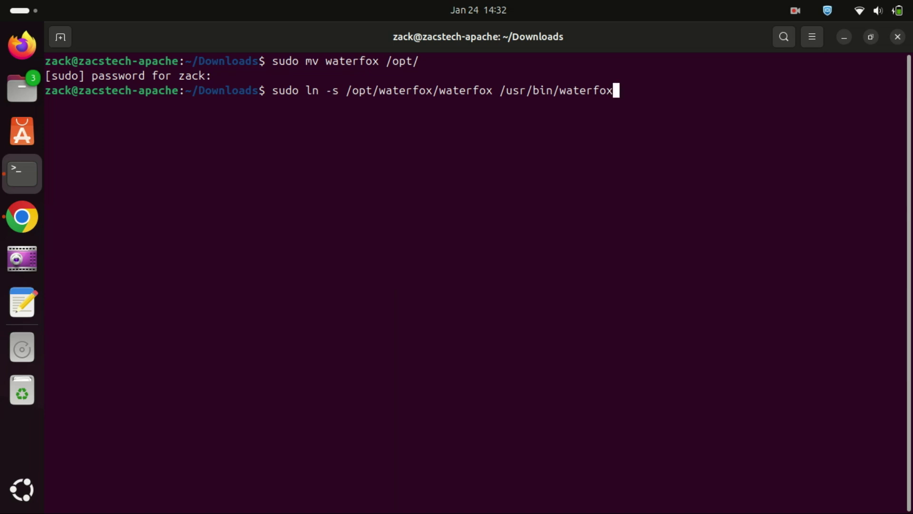
pyautogui.press('Return')
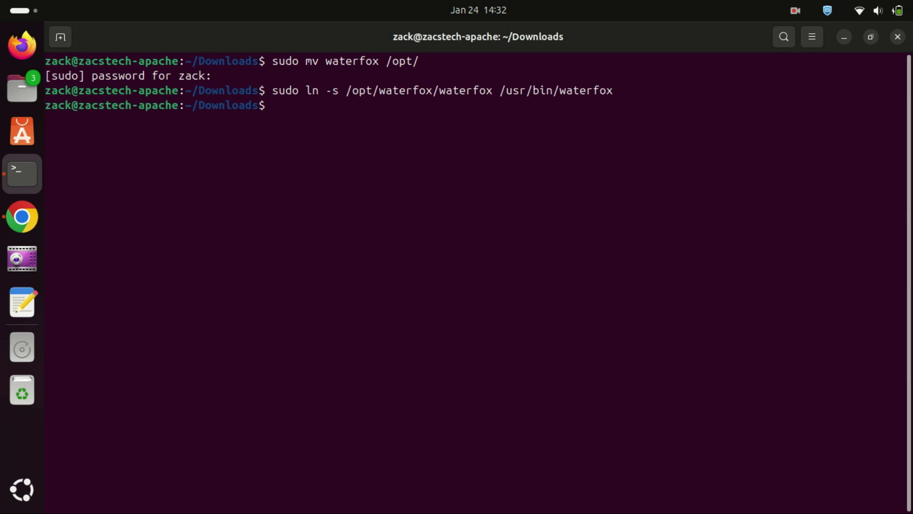
pyautogui.write('sudo nano /usr/share/applications/waterfox.desktop')
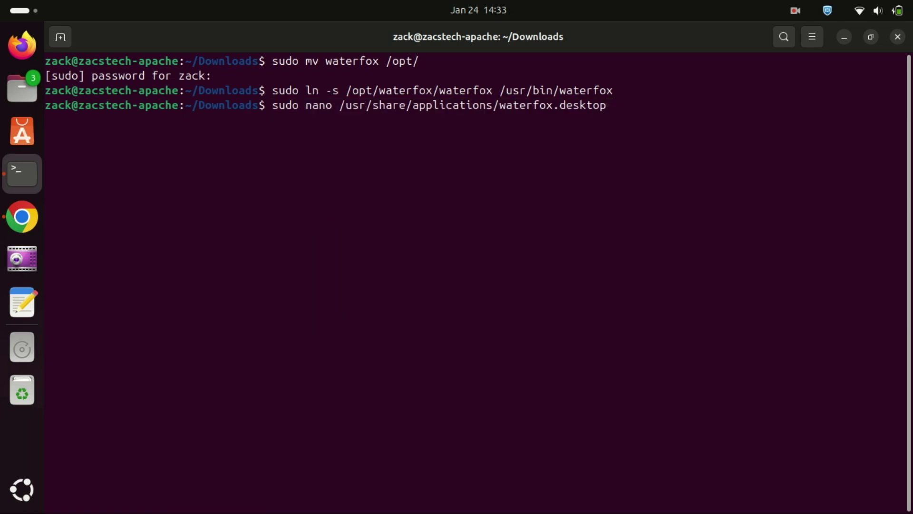
# - Open waterfox.desktop in nano and paste in the launcher entry contents
pyautogui.press('Return')
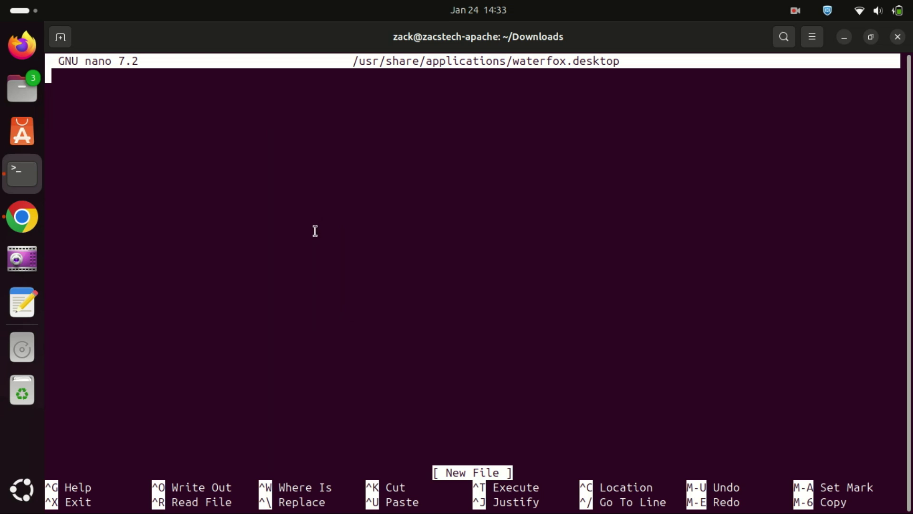
pyautogui.rightClick(208, 148)
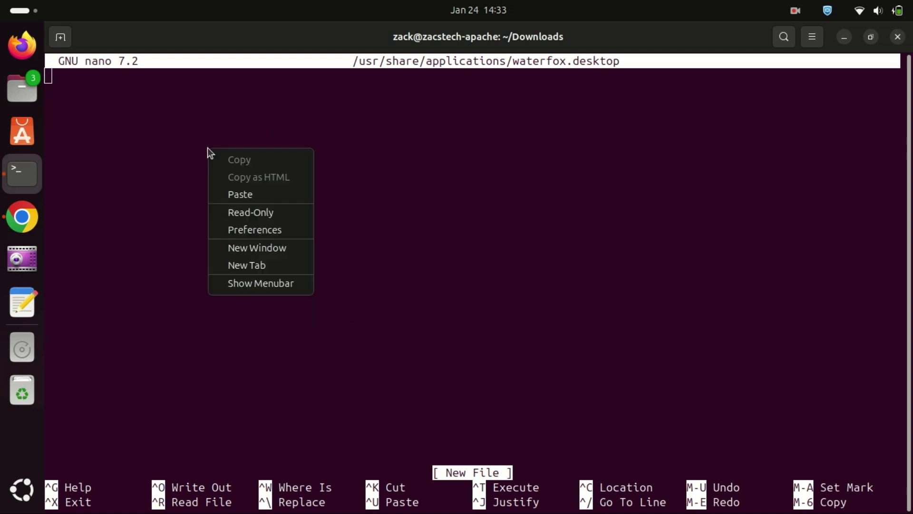
pyautogui.click(245, 191)
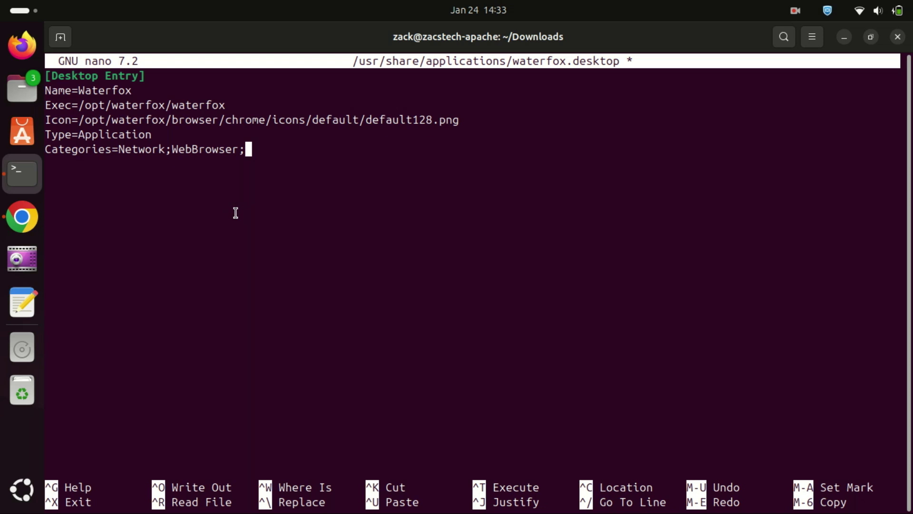
# - Save waterfox.desktop under its existing name and exit nano
pyautogui.hotkey('ctrl', 'x')
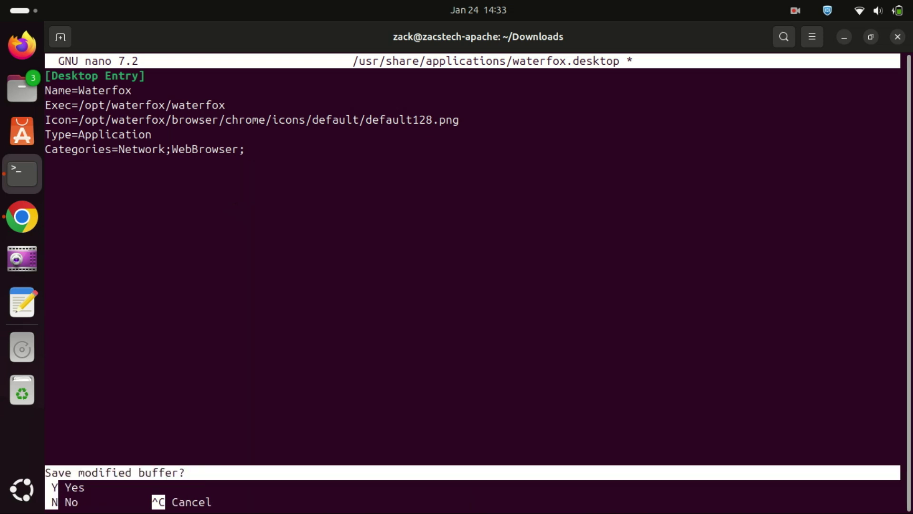
pyautogui.press('y')
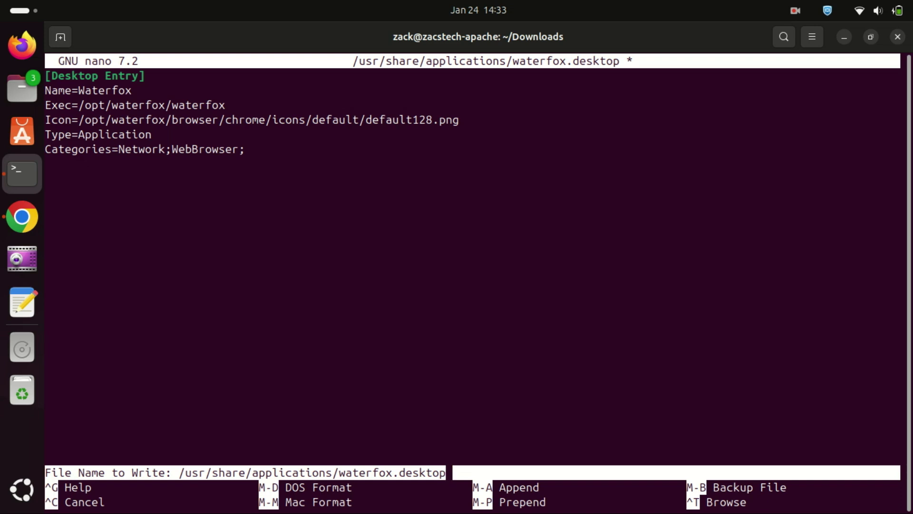
pyautogui.press('Return')
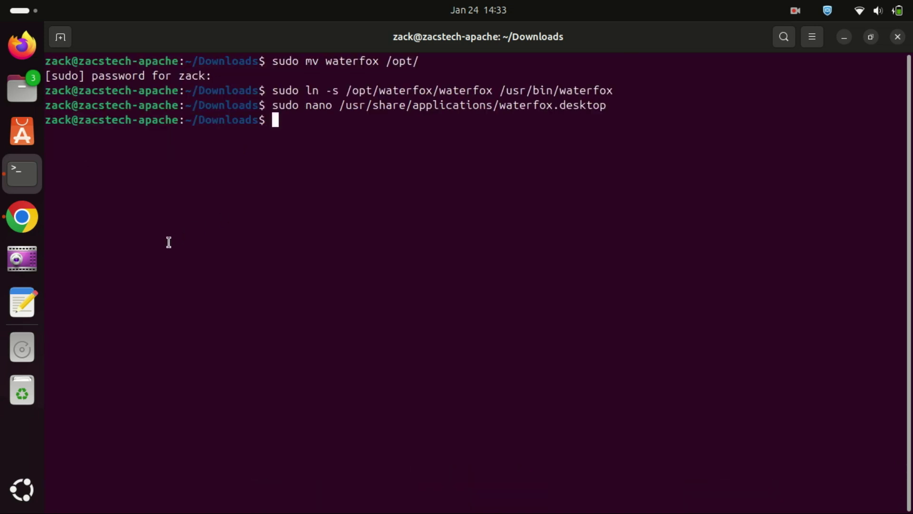
# - Copy waterfox.desktop to ~/Desktop, chmod +x the copy, and close the terminal
pyautogui.hotkey('ctrl', 'shift', 'v')
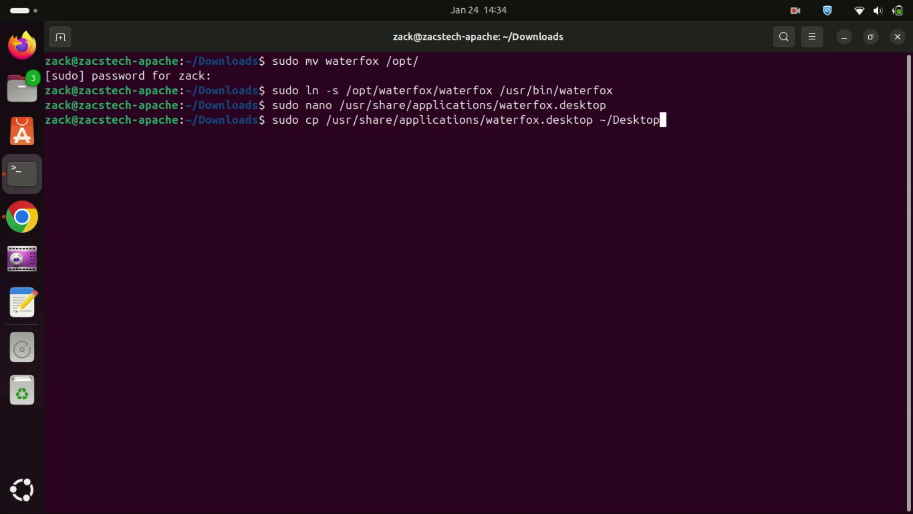
pyautogui.press('Return')
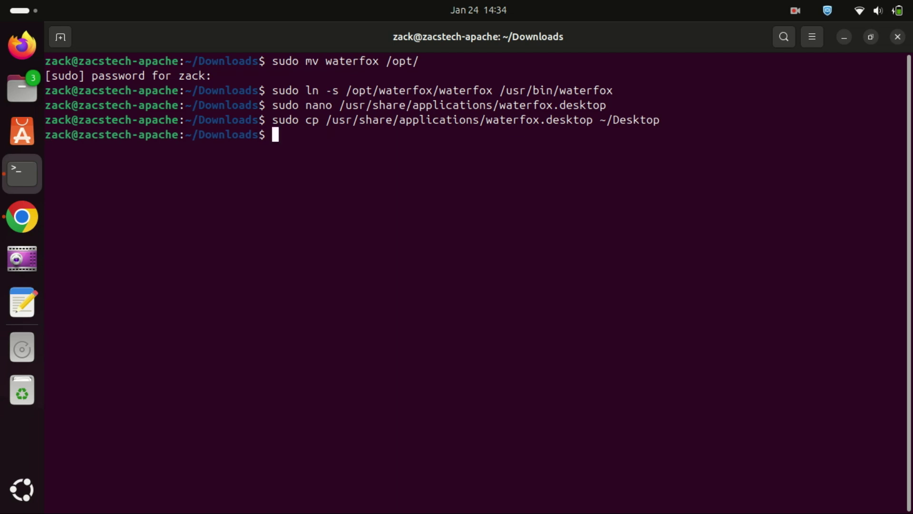
pyautogui.hotkey('ctrl', 'shift', 'v')
pyautogui.press('End')
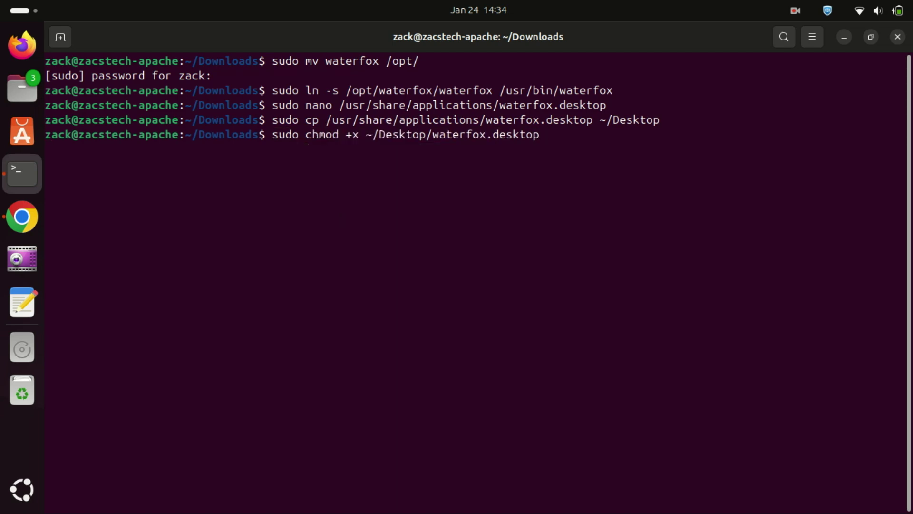
pyautogui.press('Return')
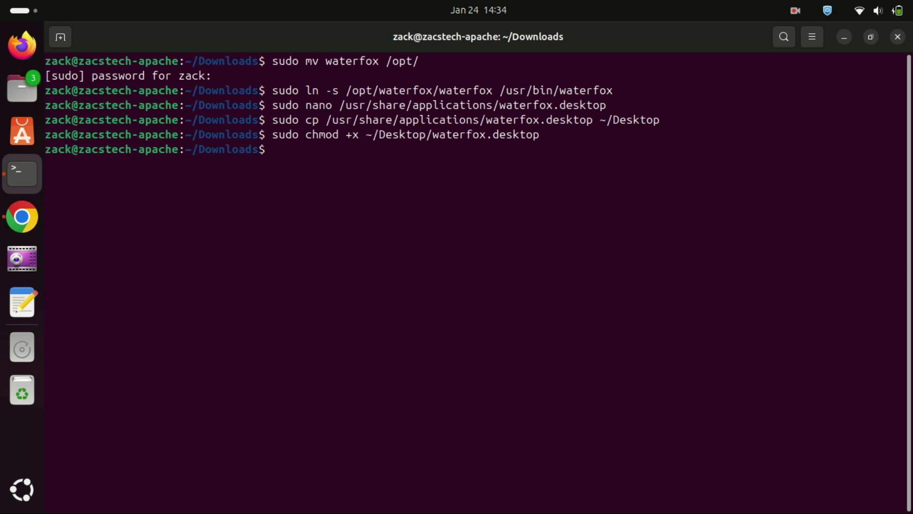
pyautogui.press('super+d')
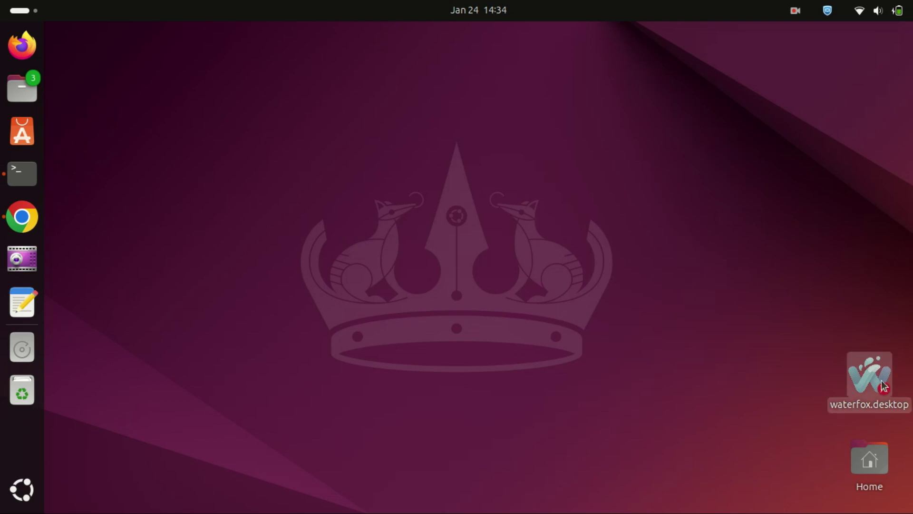
# - Drag the waterfox.desktop icon to the top-left and enable Allow Launching on it
pyautogui.moveTo(739, 430)
pyautogui.mouseDown()
pyautogui.moveTo(804, 350)
pyautogui.moveTo(325, 223)
pyautogui.moveTo(171, 125)
pyautogui.mouseUp()
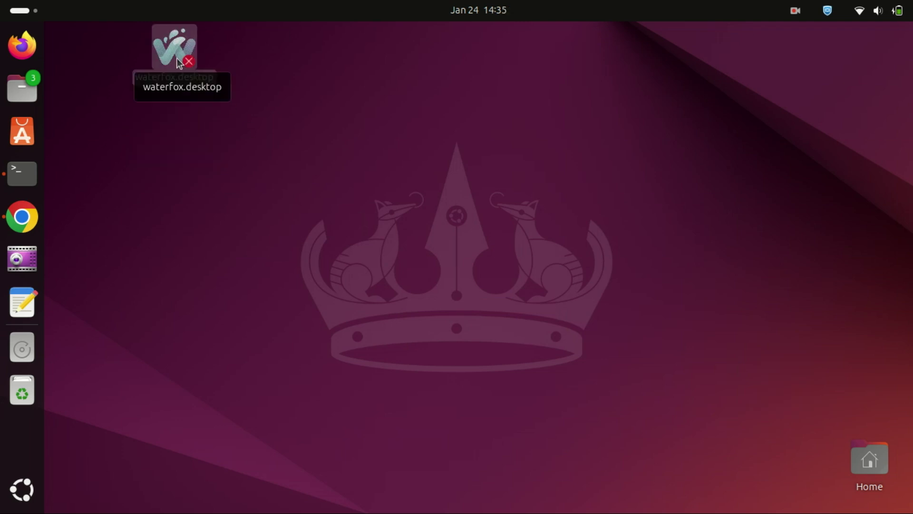
pyautogui.rightClick(178, 61)
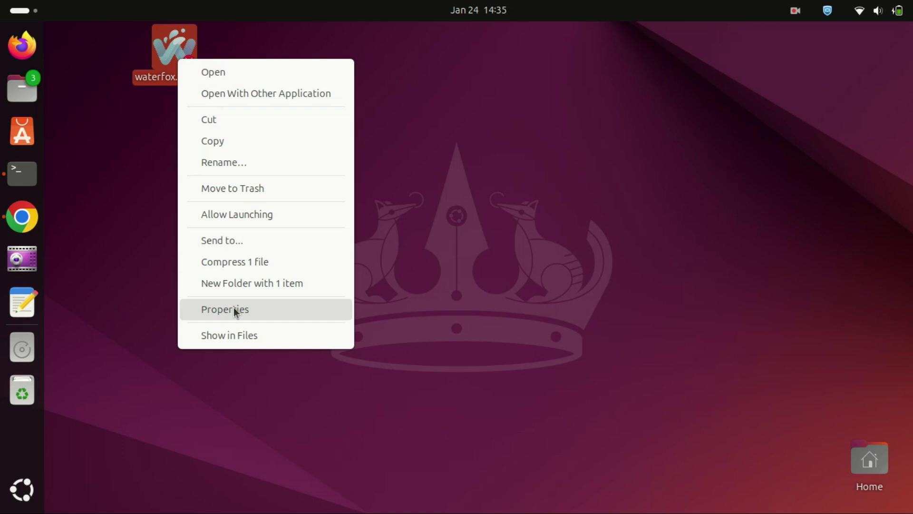
pyautogui.click(212, 216)
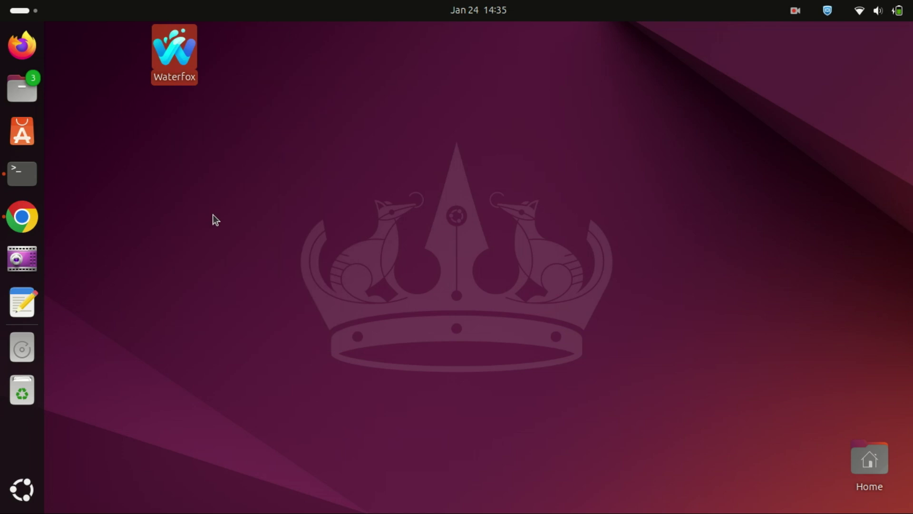
pyautogui.click(238, 175)
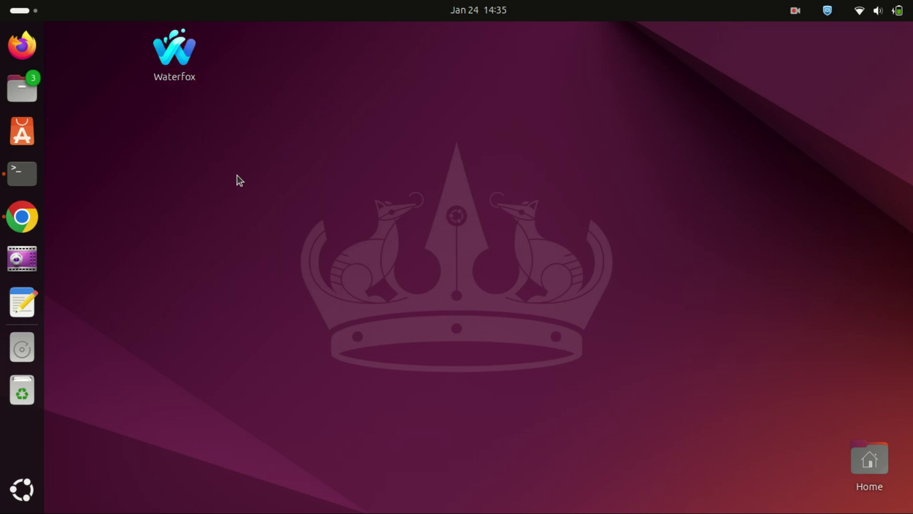
# - Start Waterfox from the desktop icon and go to google.com
pyautogui.doubleClick(178, 64)
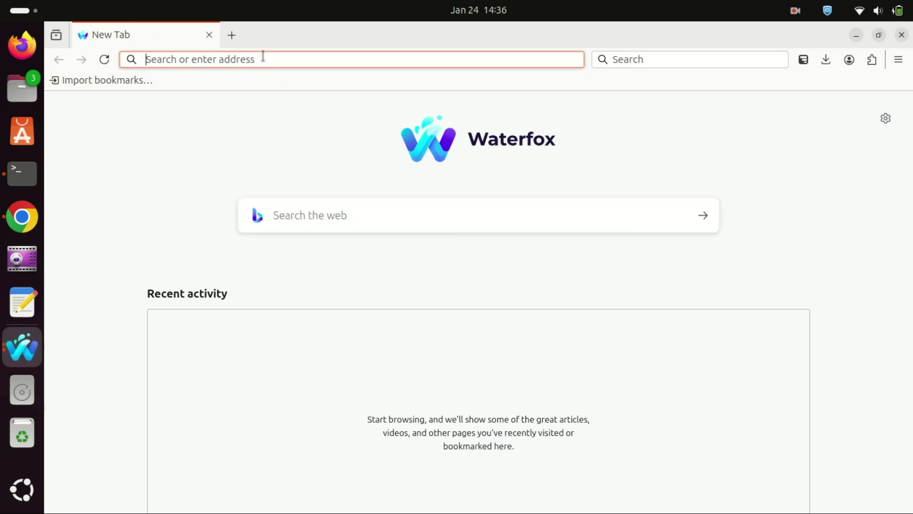
pyautogui.write('goog')
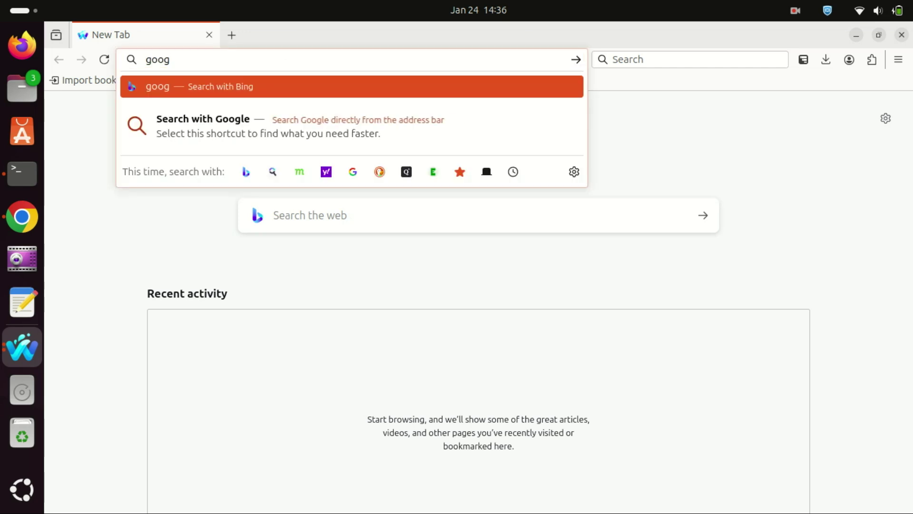
pyautogui.write('le.com')
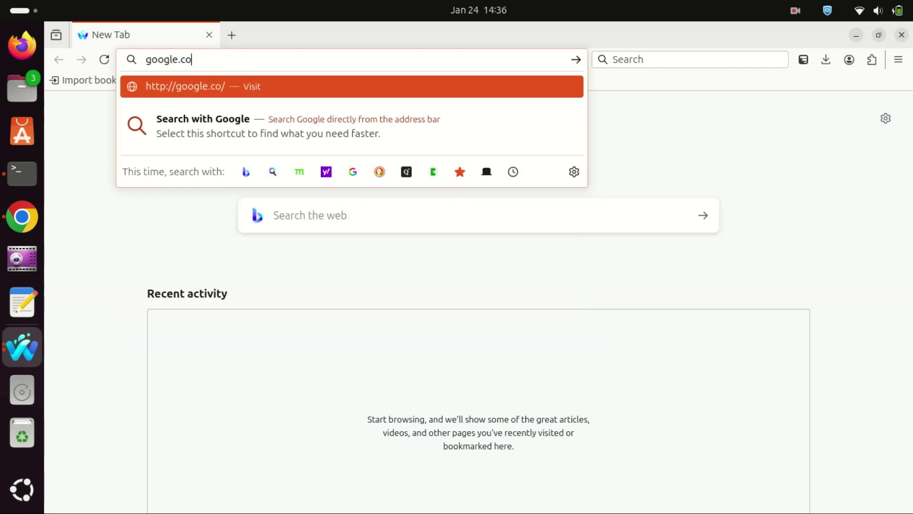
pyautogui.press('Return')
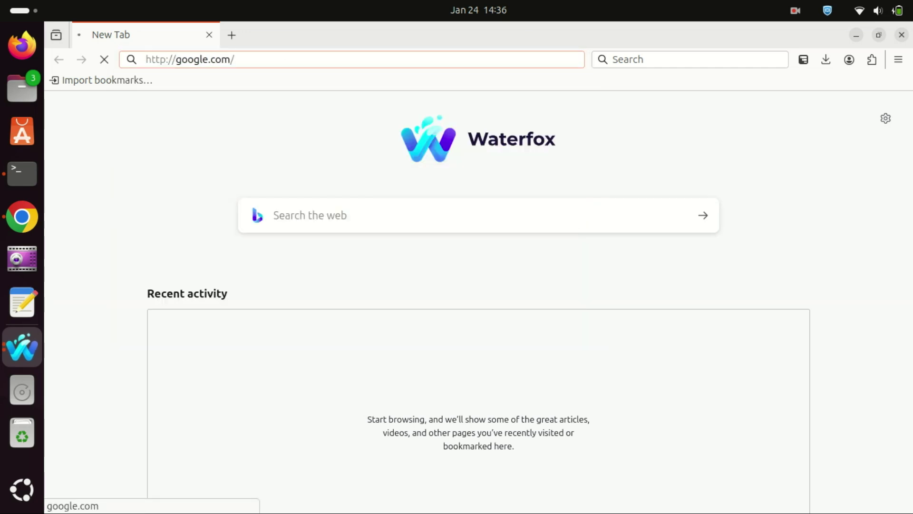